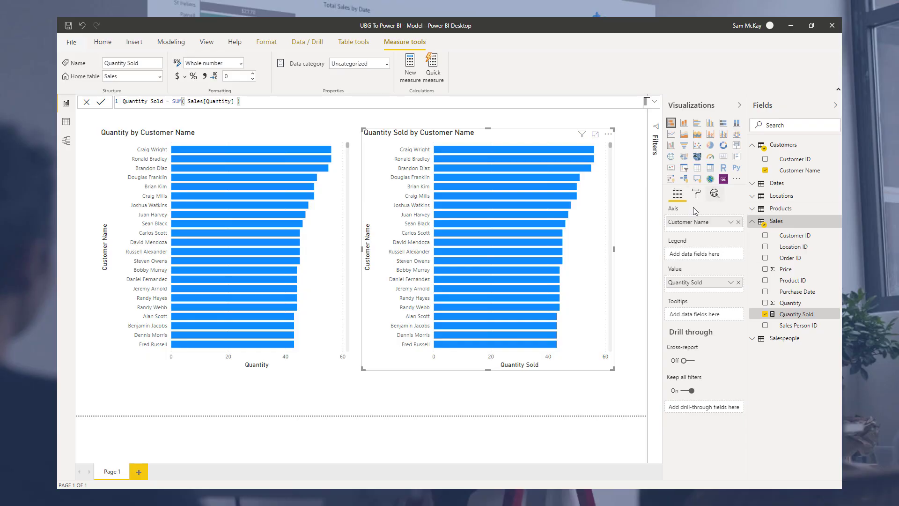
- Delete the Quantity by Customer Name chart, then move, shrink and lower the Quantity Sold chart to the left
{"action": "left_click", "coordinate": [263, 139]}
{"action": "key", "text": "Delete"}
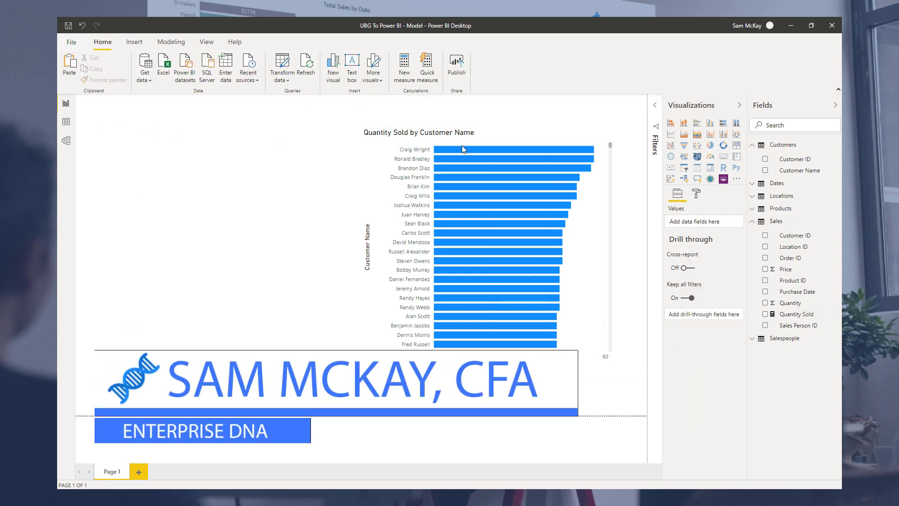
{"action": "left_click_drag", "start_coordinate": [529, 135], "coordinate": [267, 135]}
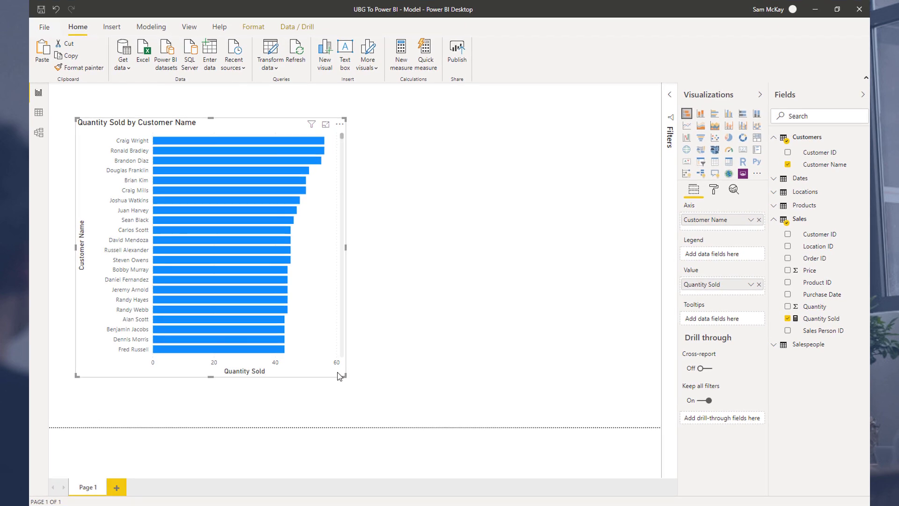
{"action": "left_click_drag", "start_coordinate": [339, 376], "coordinate": [280, 322]}
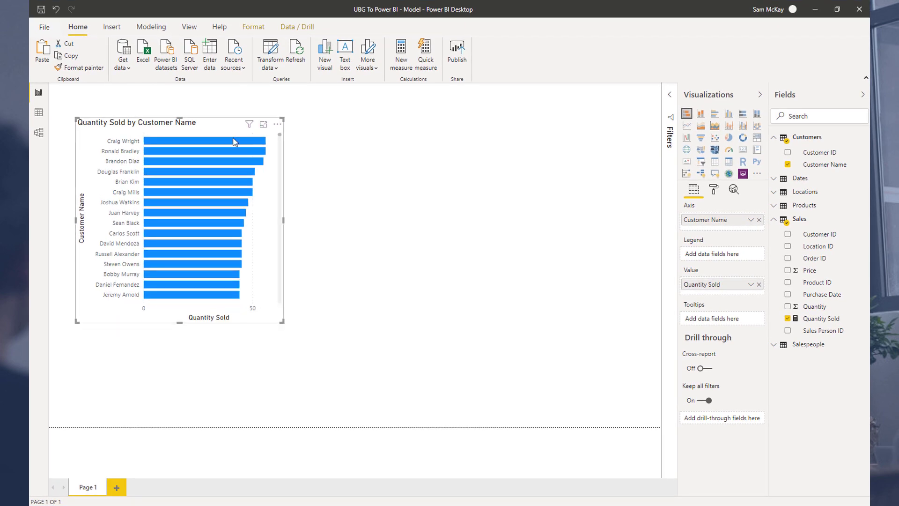
{"action": "left_click_drag", "start_coordinate": [212, 130], "coordinate": [217, 143]}
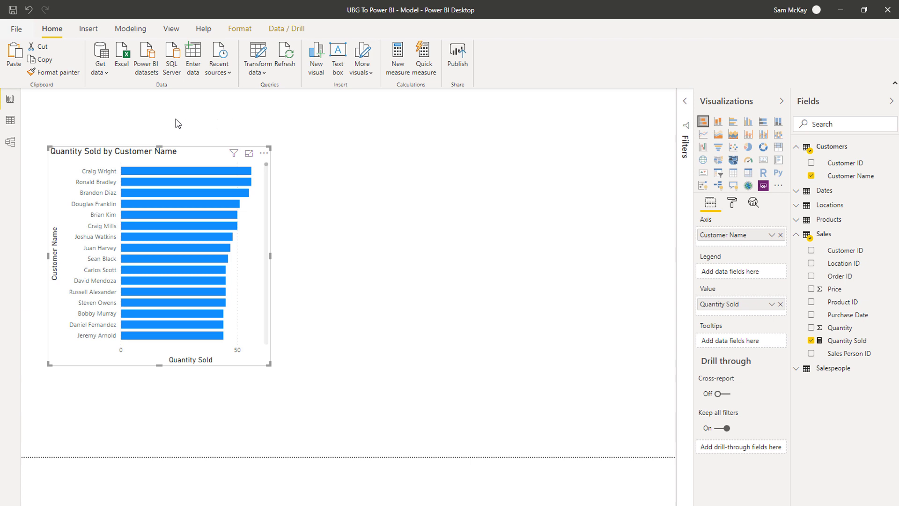
{"action": "left_click", "coordinate": [88, 29]}
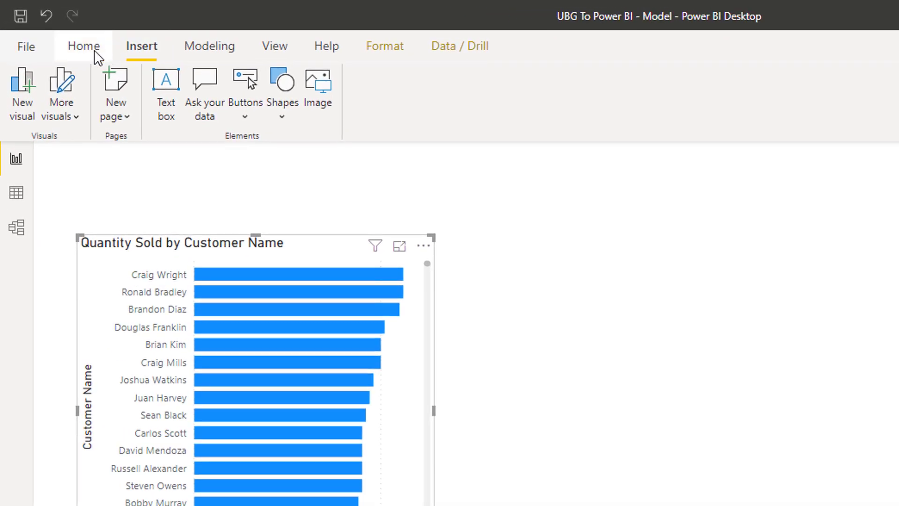
- Create a blank table through Enter data, name it 'Key Measures', and load it
{"action": "left_click", "coordinate": [59, 32]}
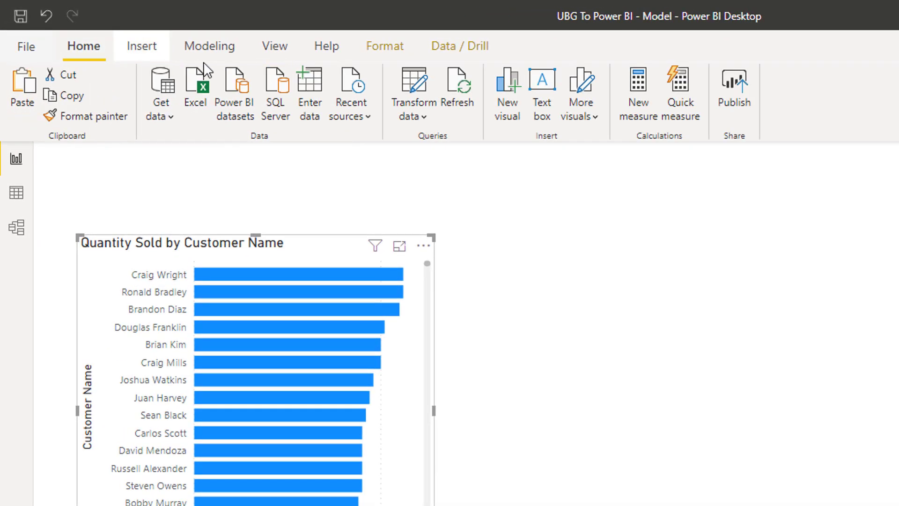
{"action": "left_click", "coordinate": [312, 84]}
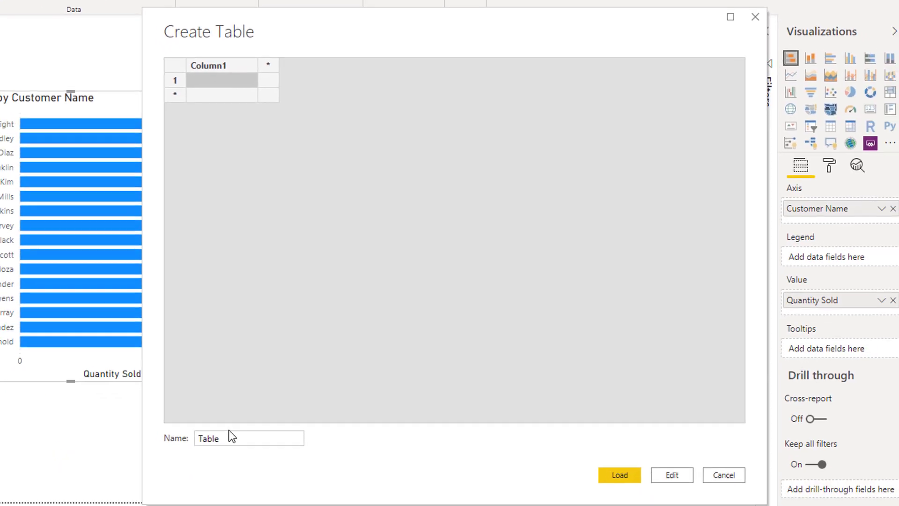
{"action": "double_click", "coordinate": [232, 437]}
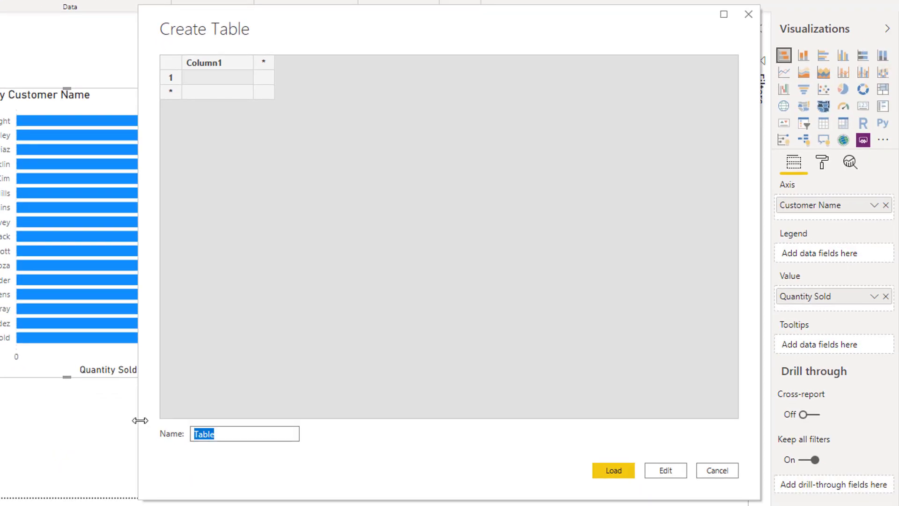
{"action": "type", "text": "Key Measures"}
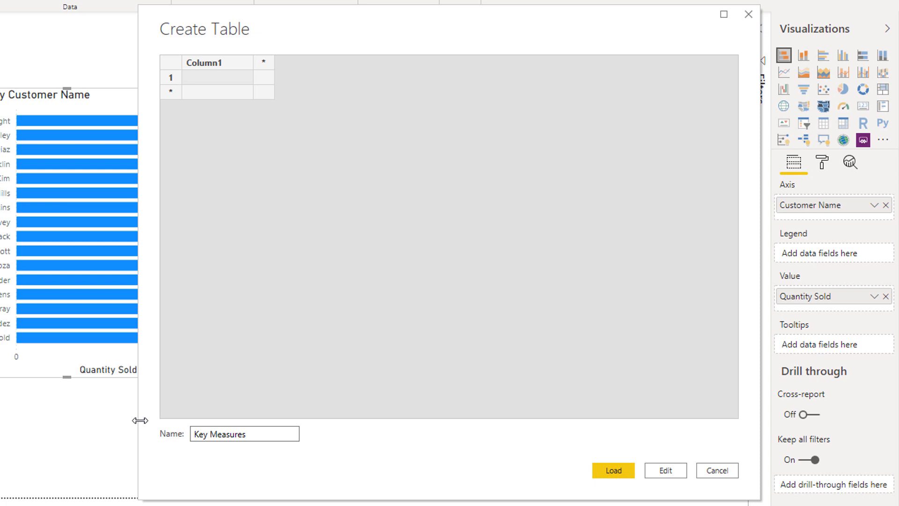
{"action": "key", "text": "Return"}
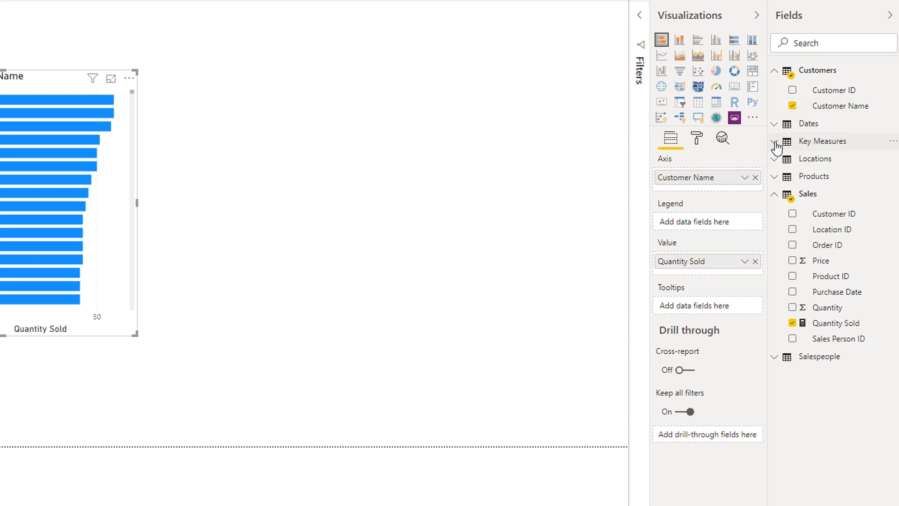
- Change the Quantity Sold measure's home table from Sales to Key Measures
{"action": "left_click", "coordinate": [799, 148]}
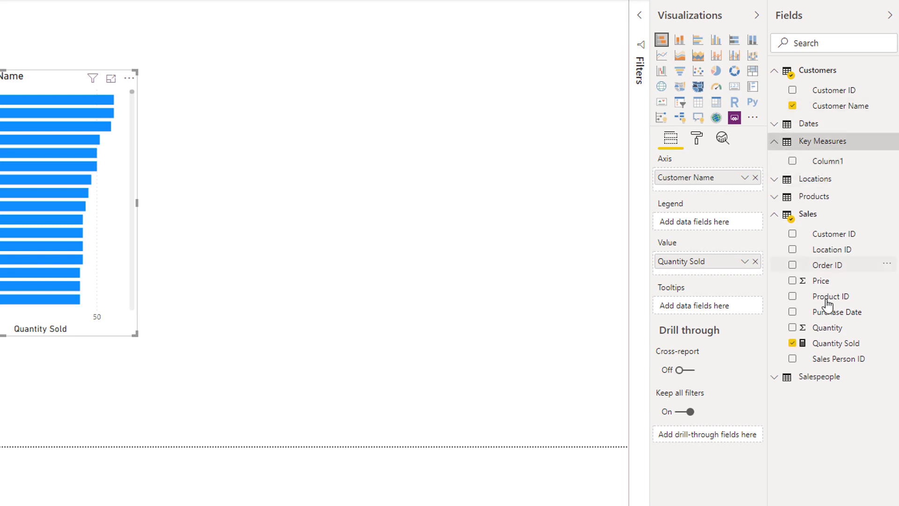
{"action": "left_click", "coordinate": [830, 346]}
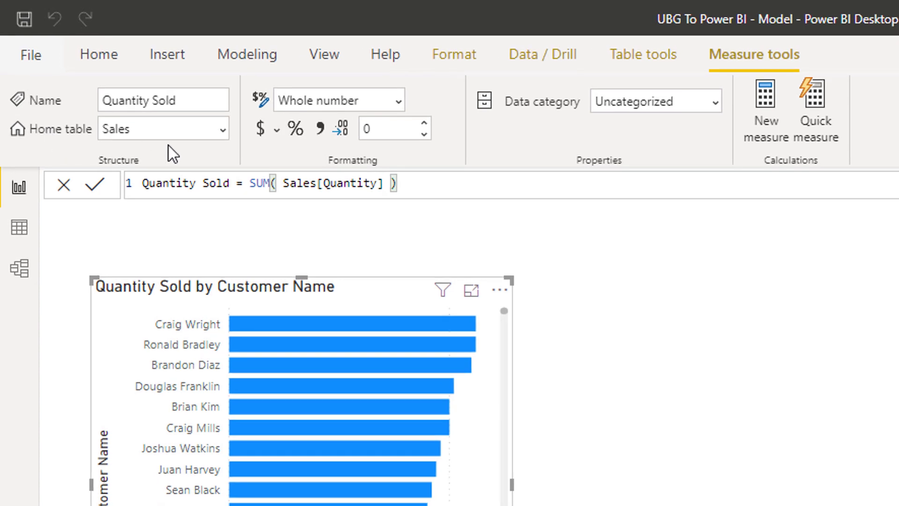
{"action": "left_click", "coordinate": [223, 133]}
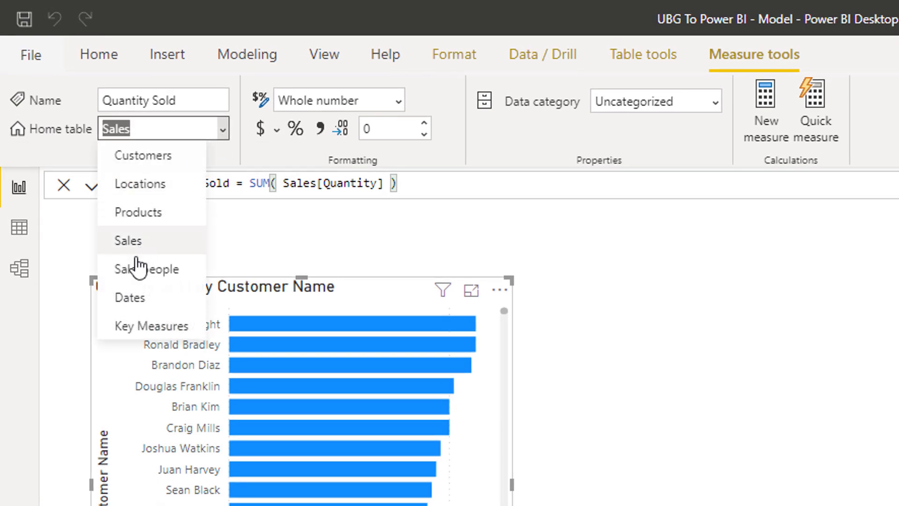
{"action": "left_click", "coordinate": [115, 281]}
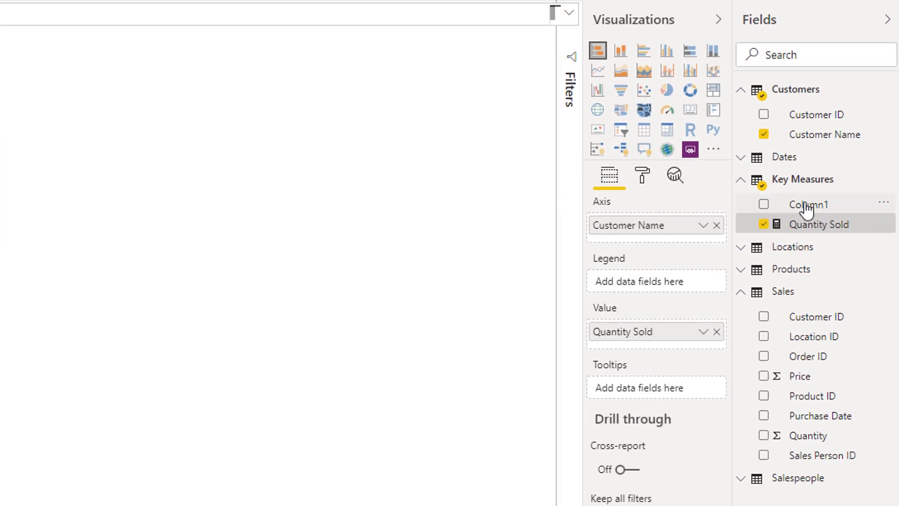
- Delete Column1 from the Key Measures table and confirm the deletion
{"action": "right_click", "coordinate": [812, 209]}
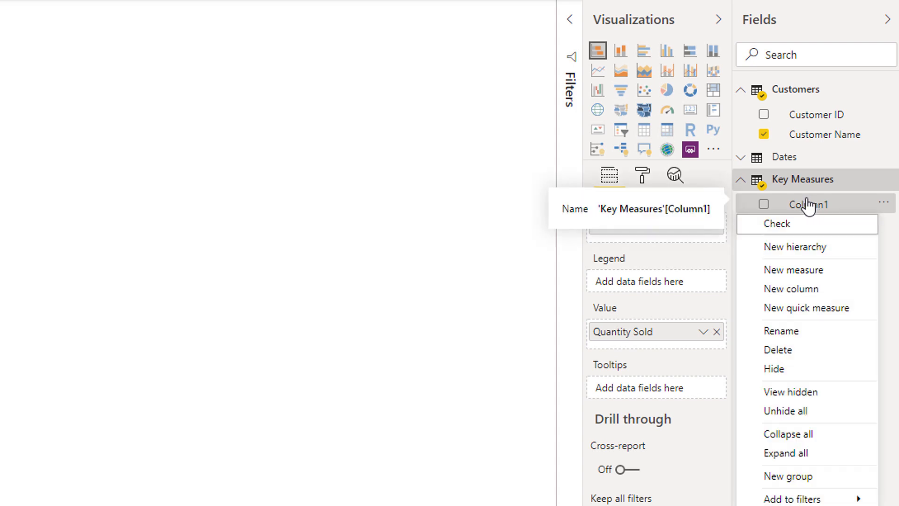
{"action": "left_click", "coordinate": [825, 350]}
{"action": "left_click", "coordinate": [294, 316]}
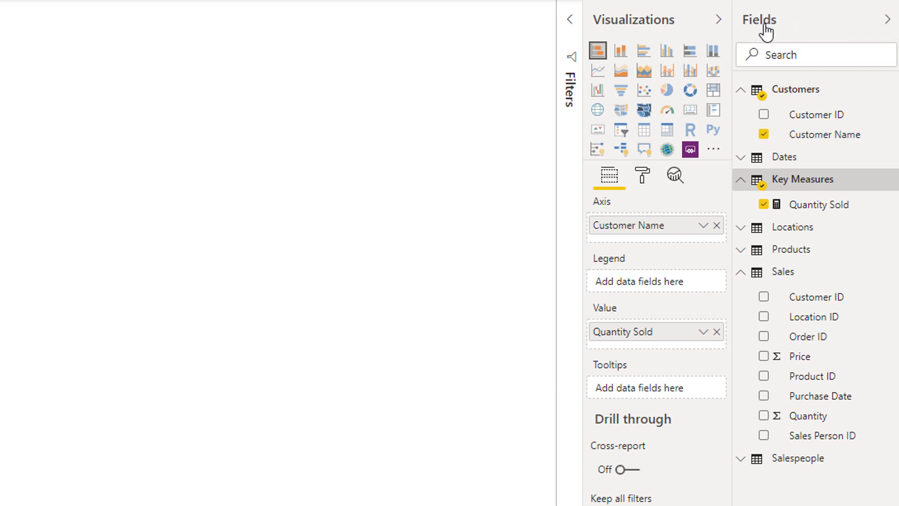
- Refresh the Fields pane so Key Measures moves to the top, and expand it to show Quantity Sold
{"action": "left_click", "coordinate": [887, 21]}
{"action": "left_click", "coordinate": [889, 23]}
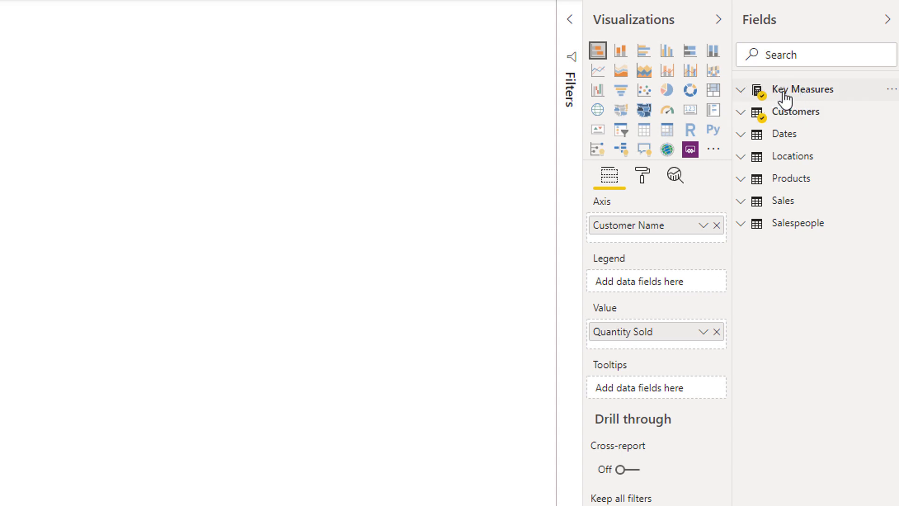
{"action": "left_click", "coordinate": [744, 93]}
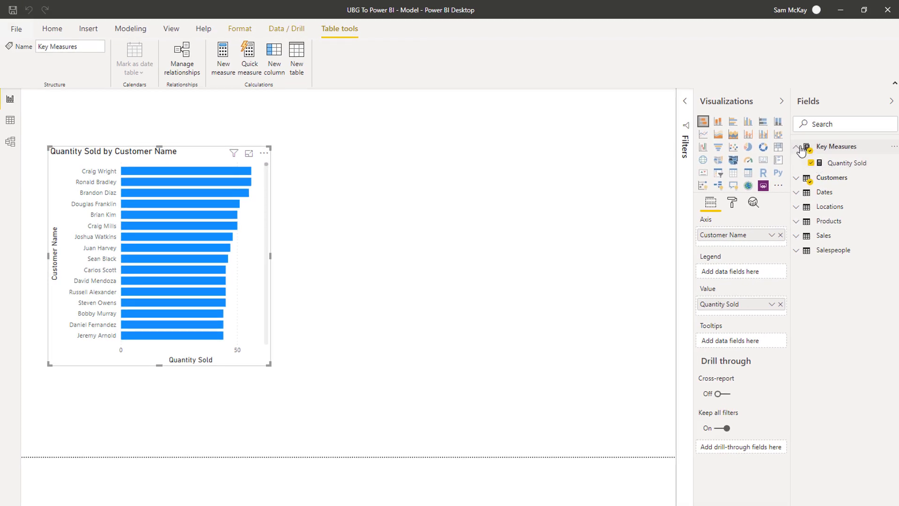
- Refresh the Fields pane to show Quantity Sold under Key Measures, then switch to Model view
{"action": "left_click", "coordinate": [796, 147]}
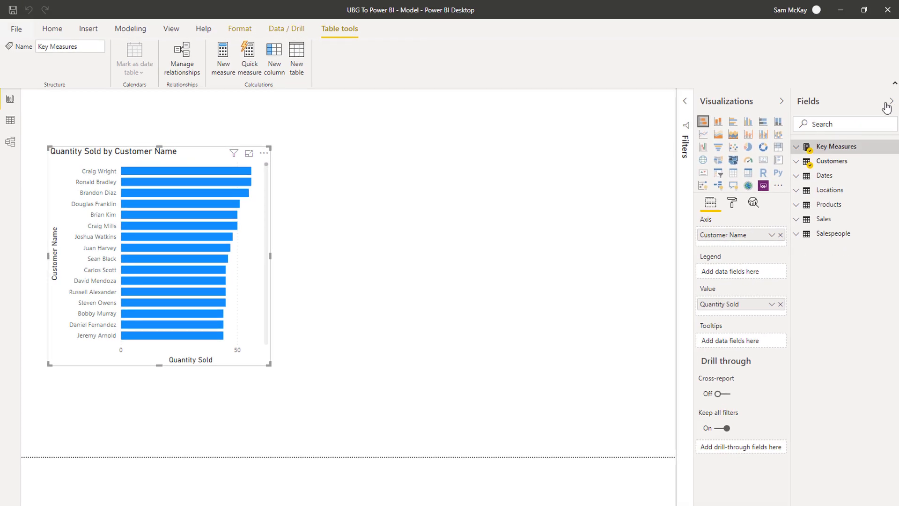
{"action": "left_click", "coordinate": [888, 103]}
{"action": "left_click", "coordinate": [890, 107]}
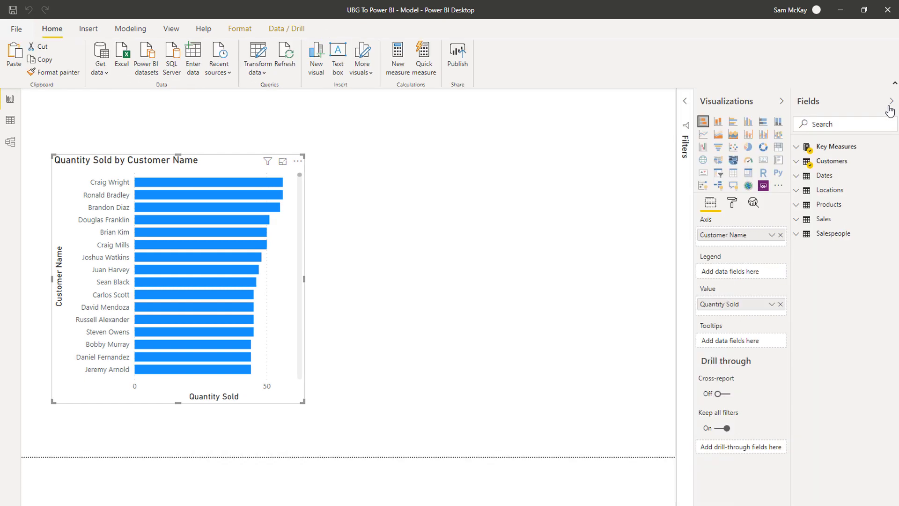
{"action": "left_click", "coordinate": [803, 147]}
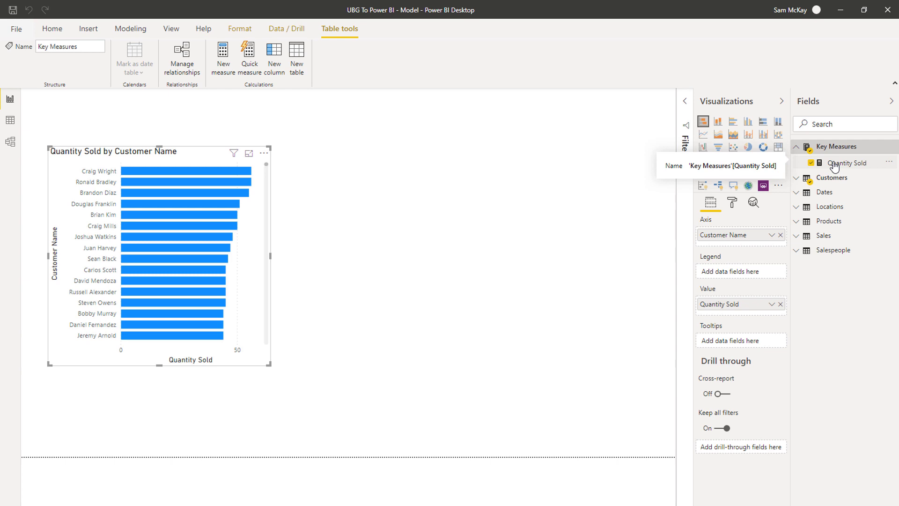
{"action": "left_click", "coordinate": [52, 30]}
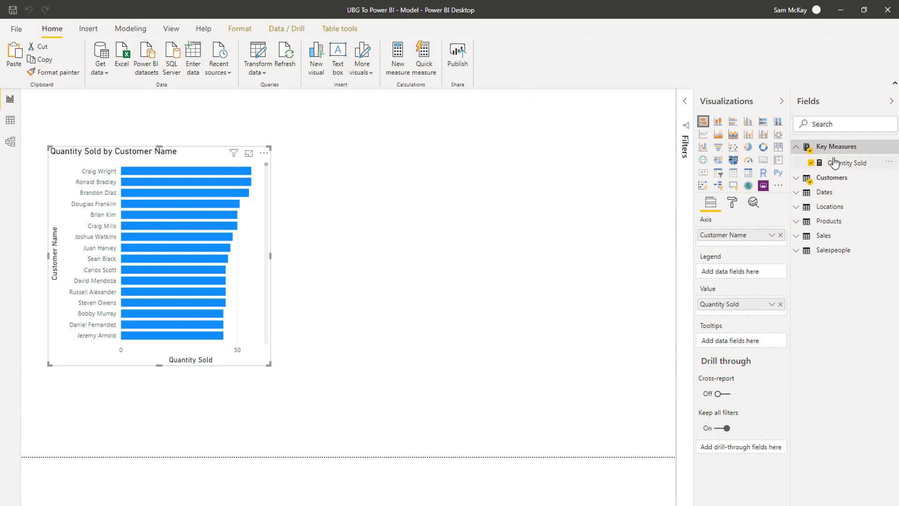
{"action": "left_click", "coordinate": [11, 142]}
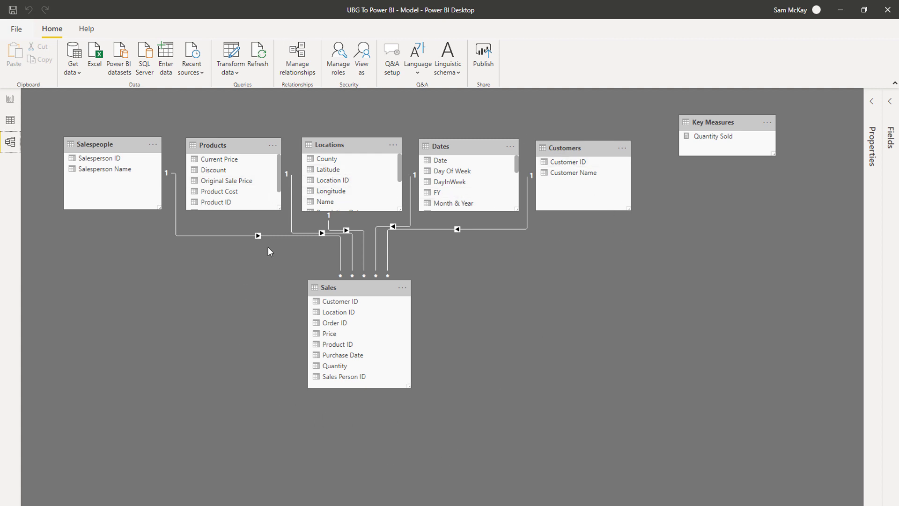
- Zoom out and drag the Key Measures card to the top right of the model diagram
{"action": "scroll", "coordinate": [266, 251], "scroll_direction": "down", "scroll_amount": 2}
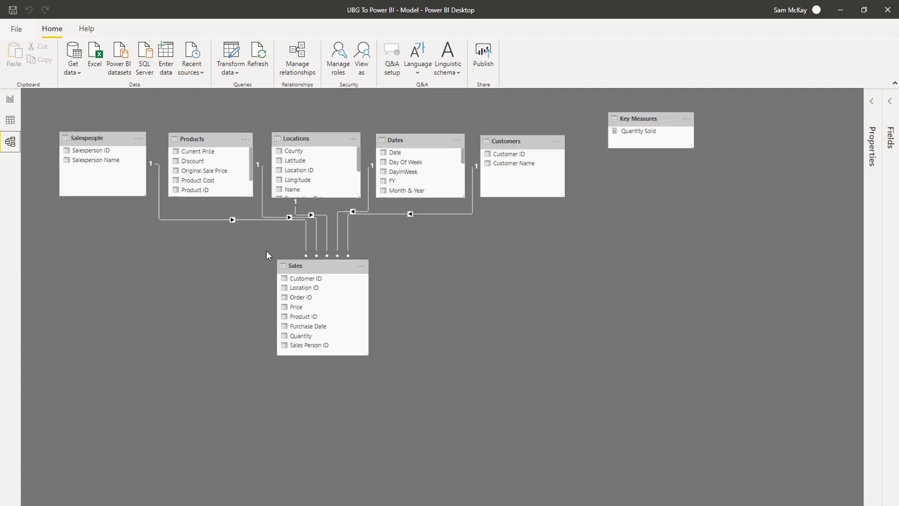
{"action": "left_click_drag", "start_coordinate": [589, 115], "coordinate": [724, 137]}
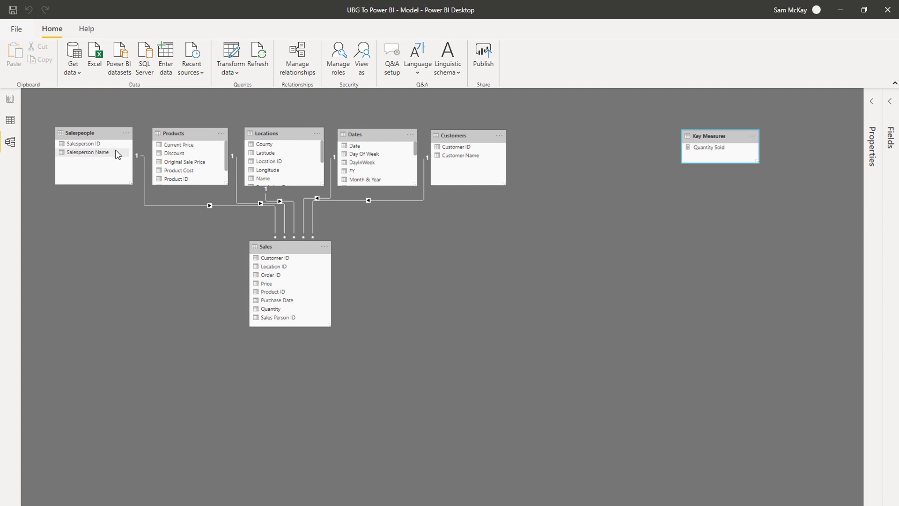
- Return to Report view and launch Transform data to open Power Query Editor
{"action": "left_click", "coordinate": [10, 99]}
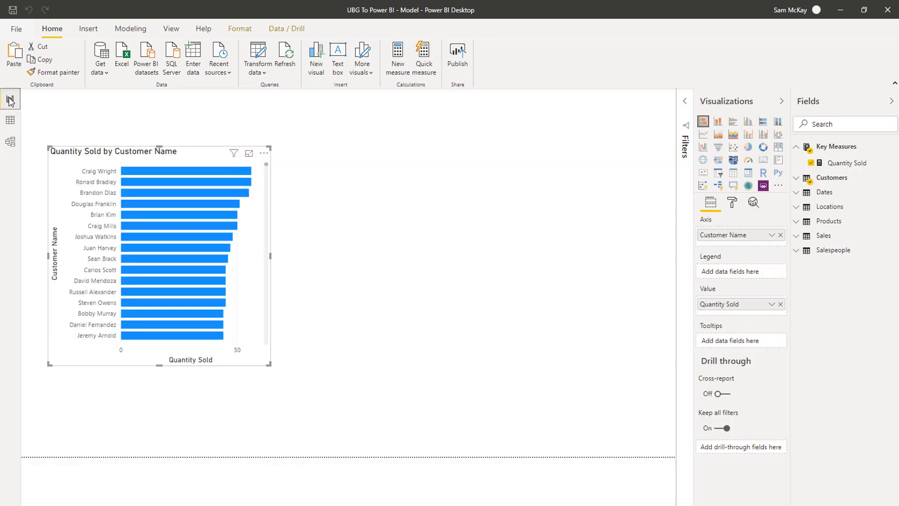
{"action": "left_click", "coordinate": [9, 142]}
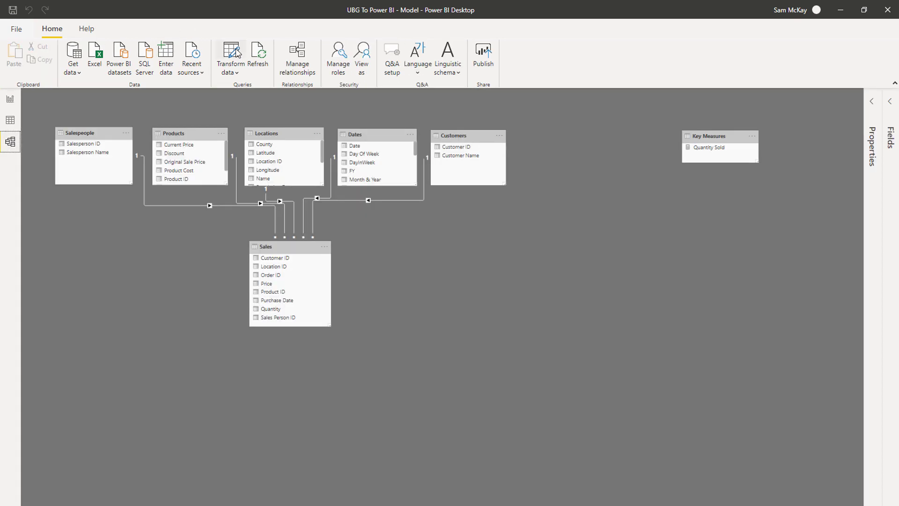
{"action": "left_click", "coordinate": [10, 99]}
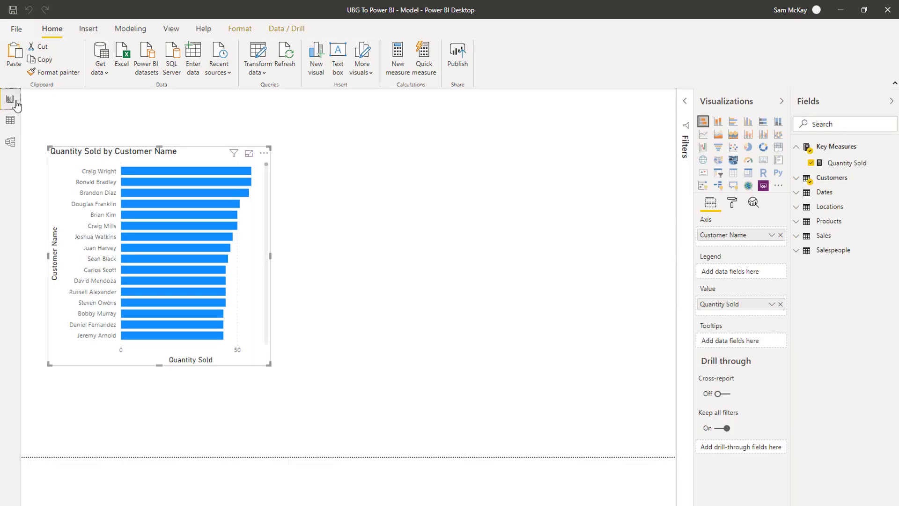
{"action": "left_click", "coordinate": [259, 54]}
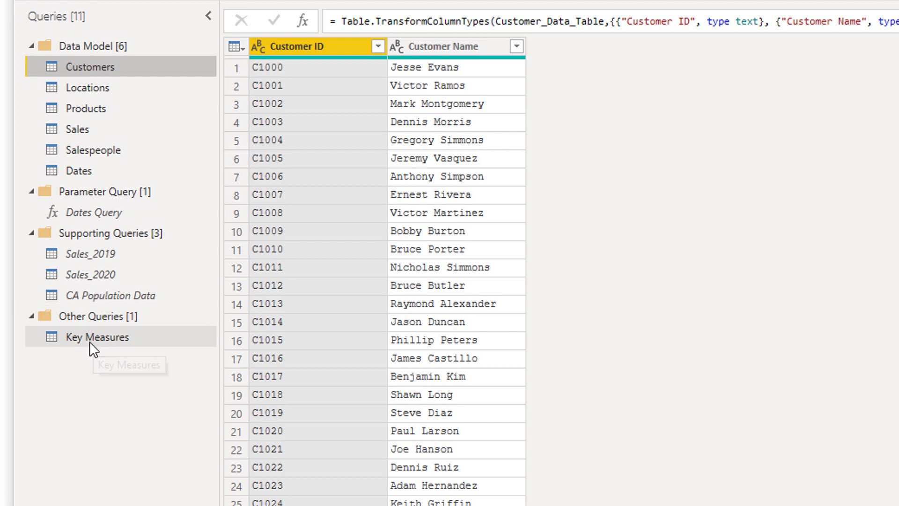
- Put the Key Measures query in a new group called 'Measure Groups' and apply with Close & Apply
{"action": "right_click", "coordinate": [93, 346]}
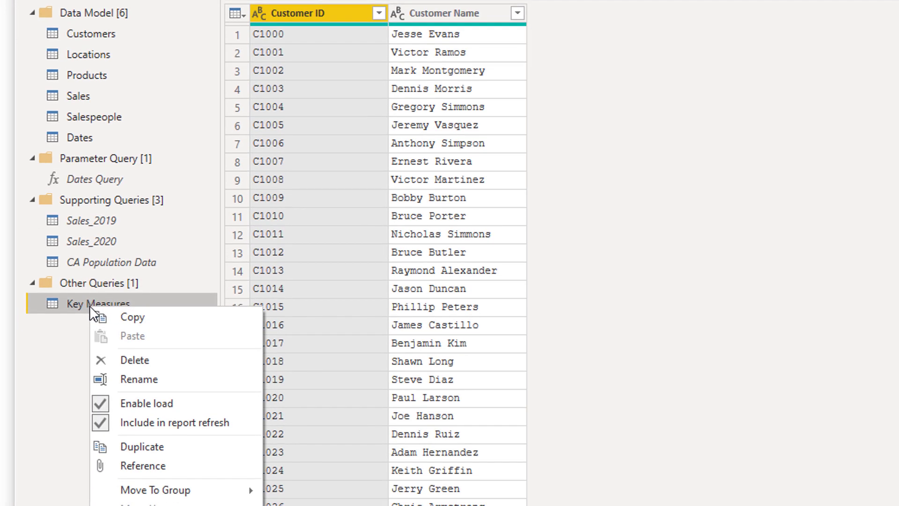
{"action": "mouse_move", "coordinate": [187, 344]}
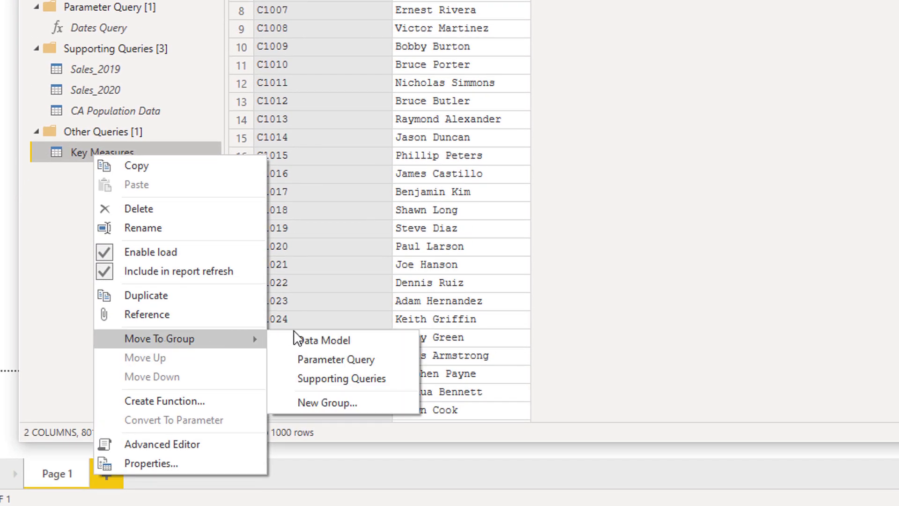
{"action": "left_click", "coordinate": [307, 399]}
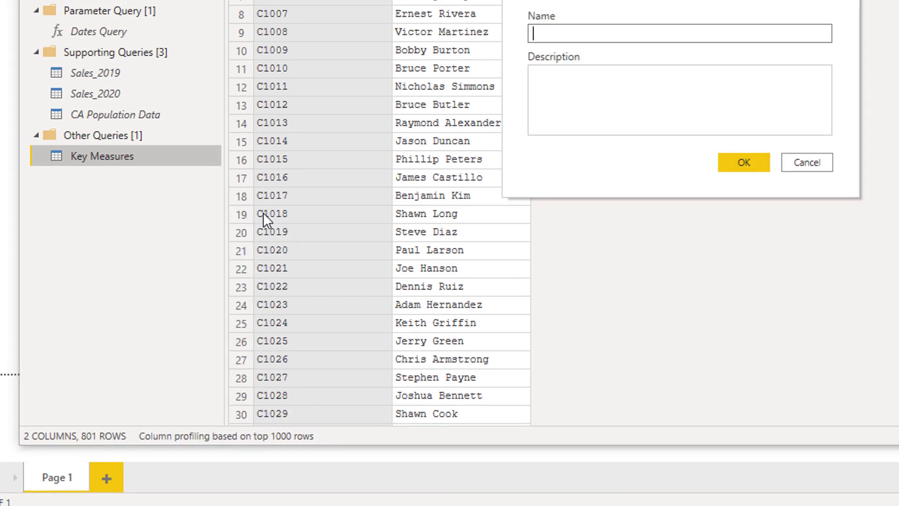
{"action": "type", "text": "Measure Groups"}
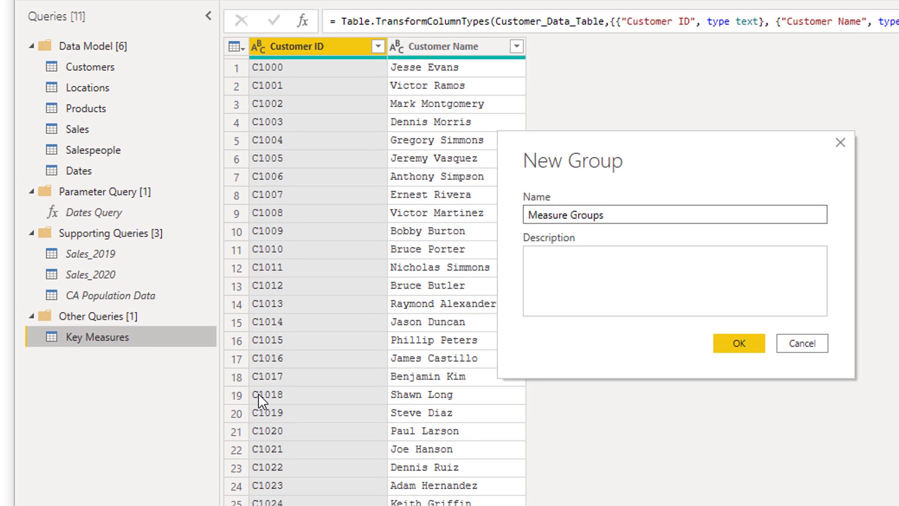
{"action": "key", "text": "Return"}
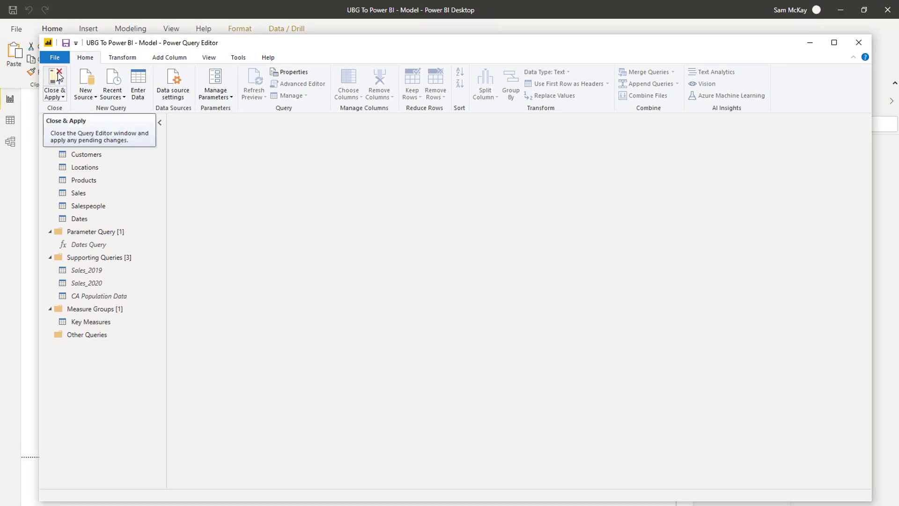
{"action": "left_click", "coordinate": [56, 80]}
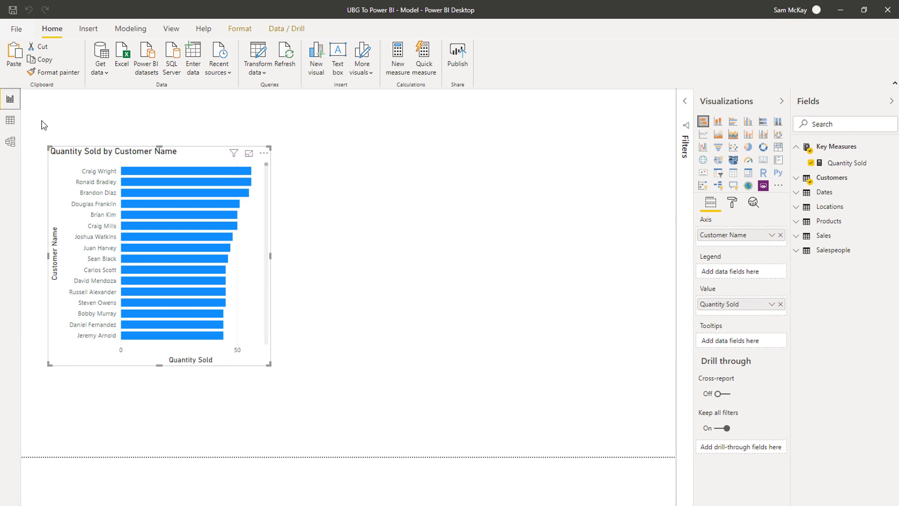
{"action": "left_click", "coordinate": [10, 144]}
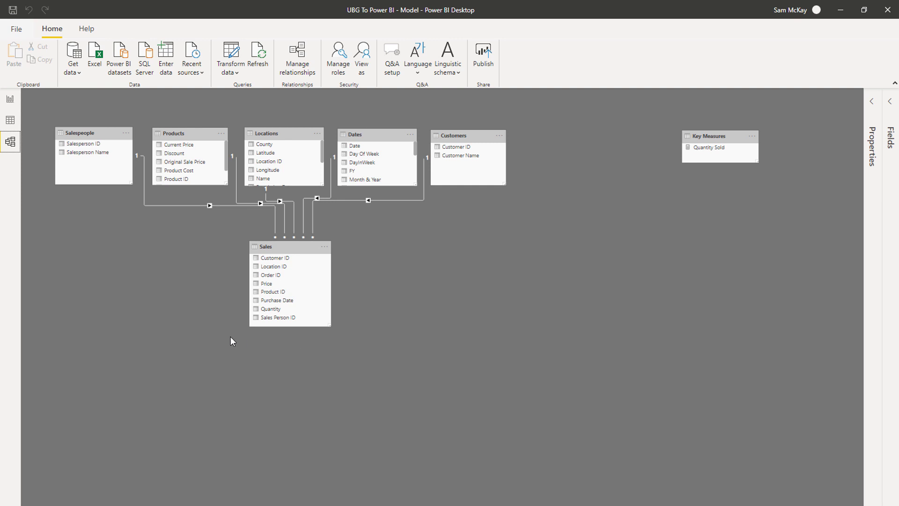
{"action": "left_click", "coordinate": [10, 98]}
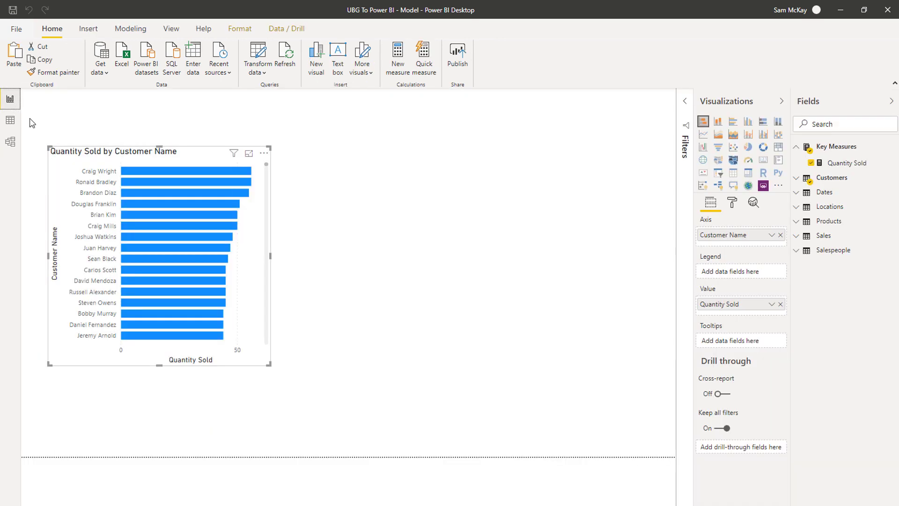